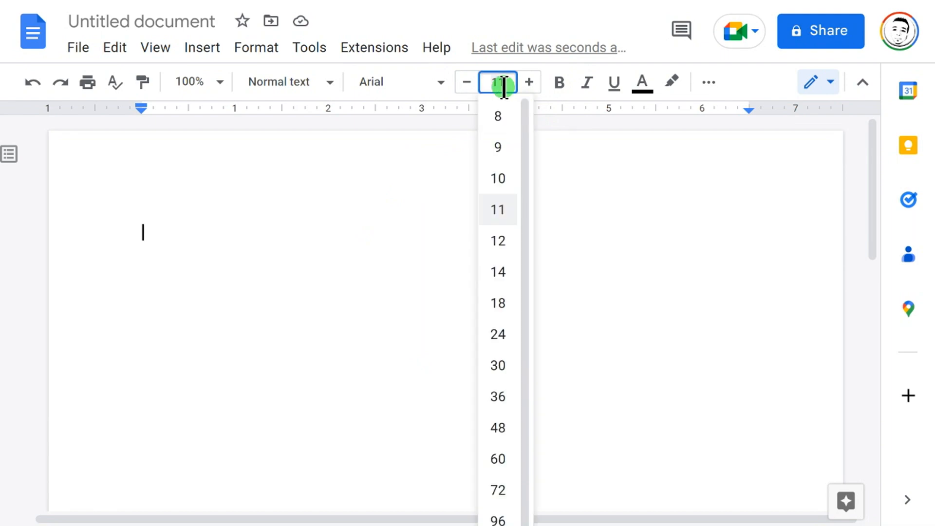
Step: Set the text formatting for the title to size 18, bold and centre-aligned
left_click(504, 309)
left_click(561, 83)
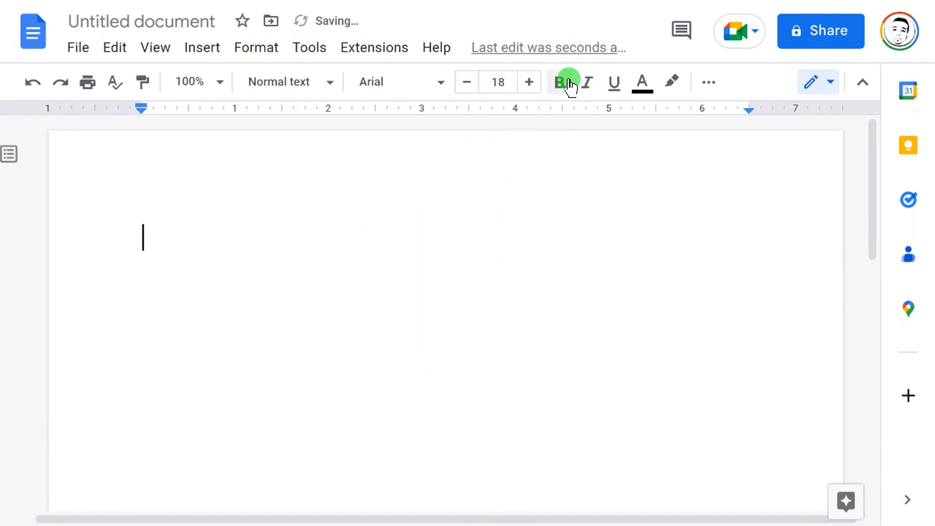
left_click(641, 84)
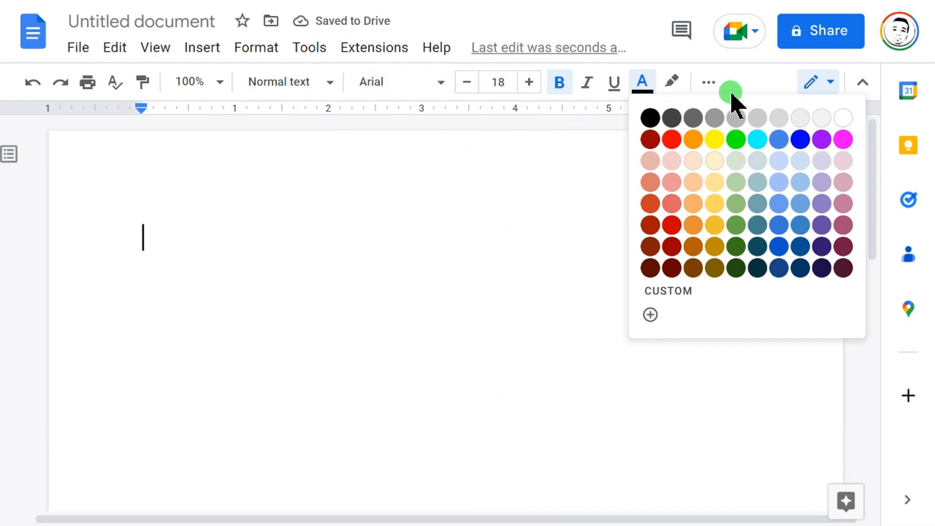
left_click(707, 79)
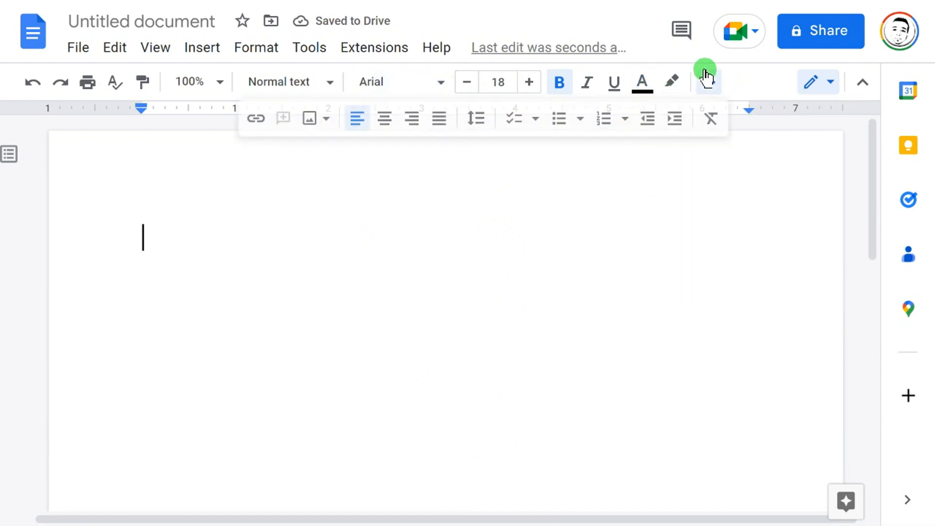
left_click(383, 126)
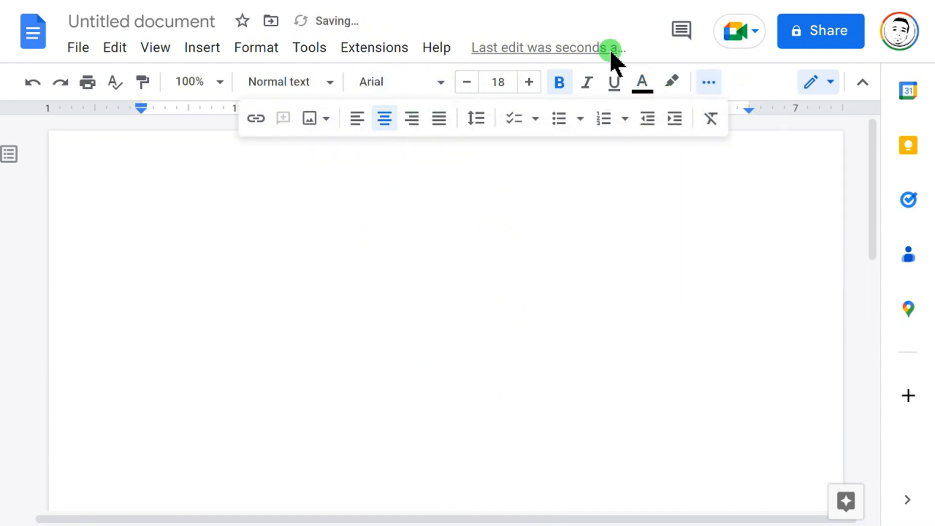
Step: Enter the title "Flower Grid" on the first line and underline it
type("Flower ")
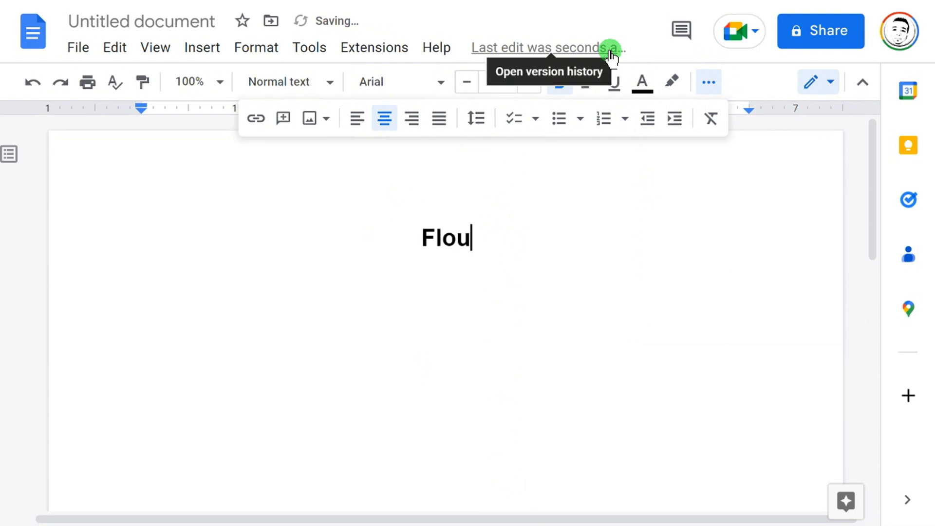
type("Grids")
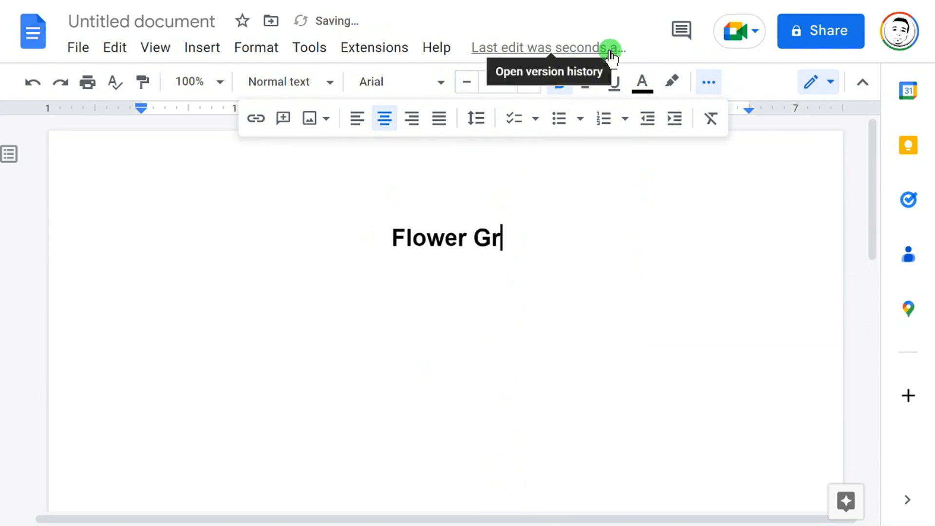
left_click_drag(515, 253, 365, 230)
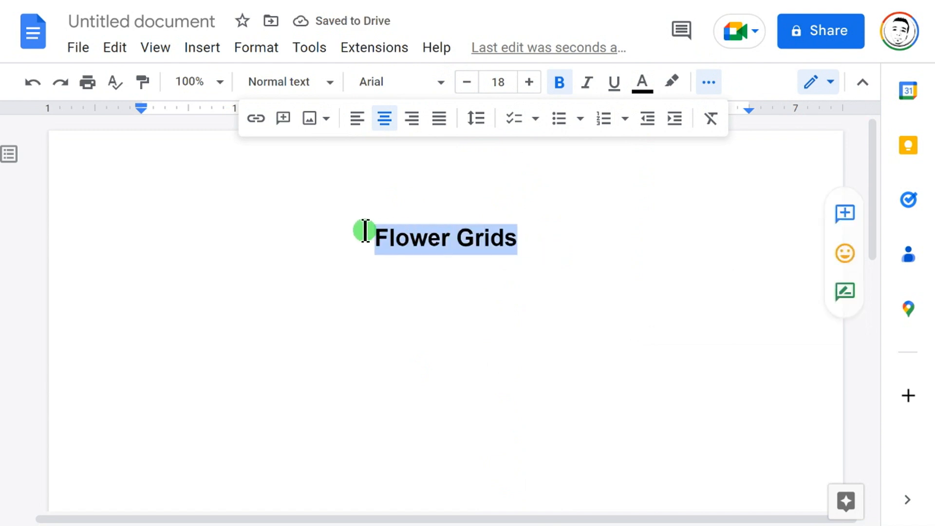
key("ctrl+u")
left_click(555, 235)
key("BackSpace")
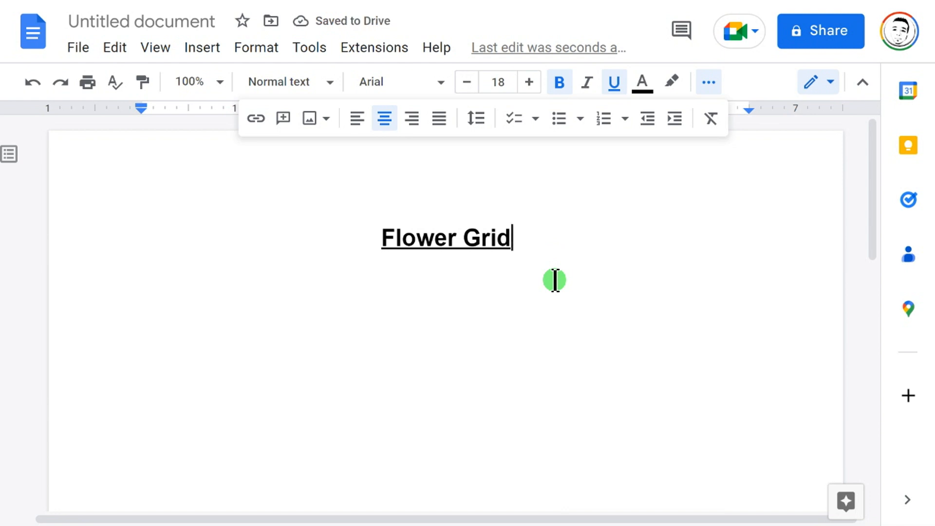
Step: Below the title, enter "In this video we will learn how to create a flower grid graphic organizer." left-aligned, without bold or underline
key("ctrl+u")
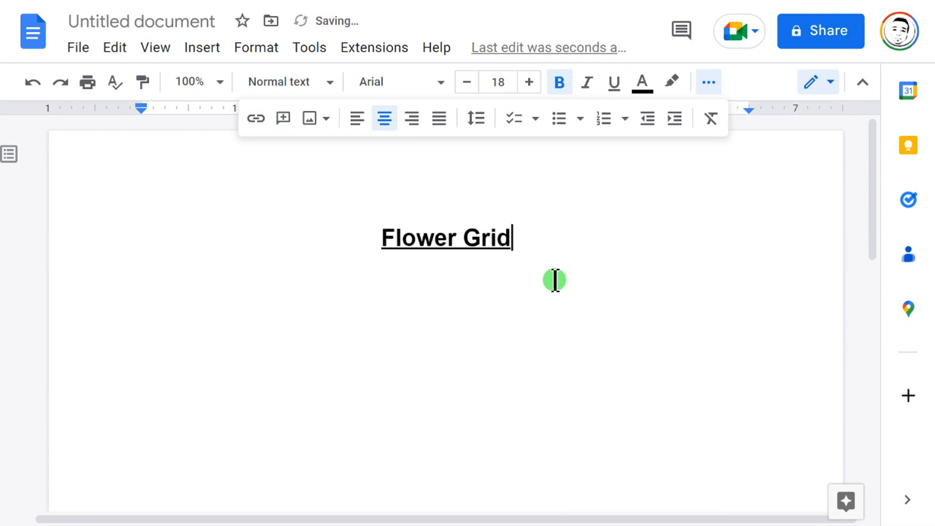
left_click(358, 120)
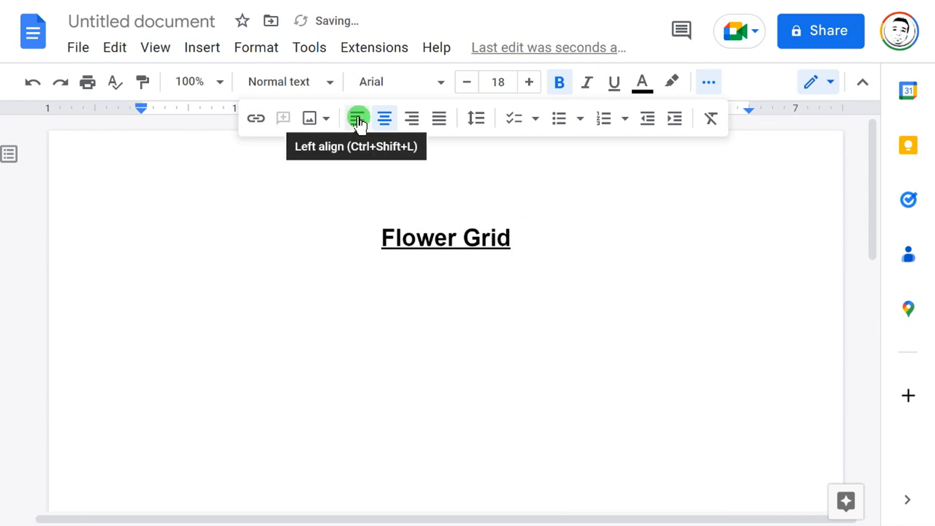
left_click(560, 87)
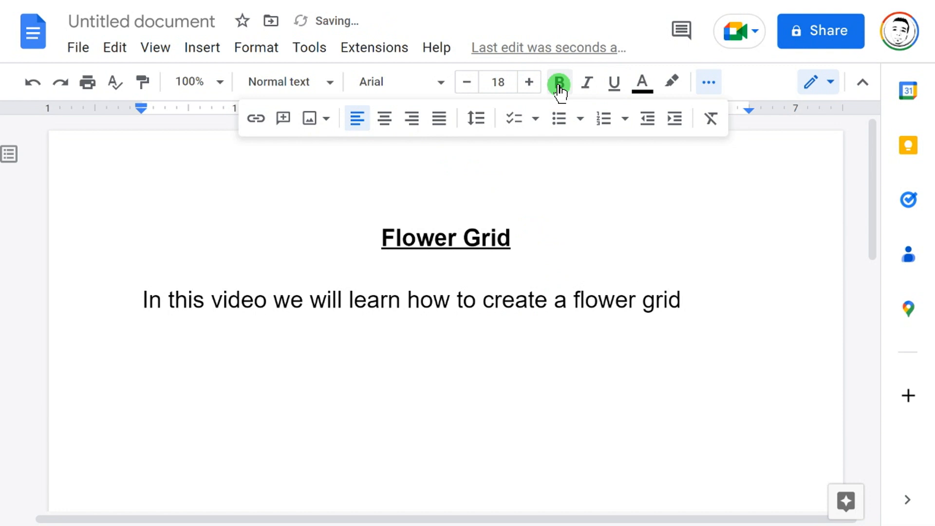
type("aphic organizer")
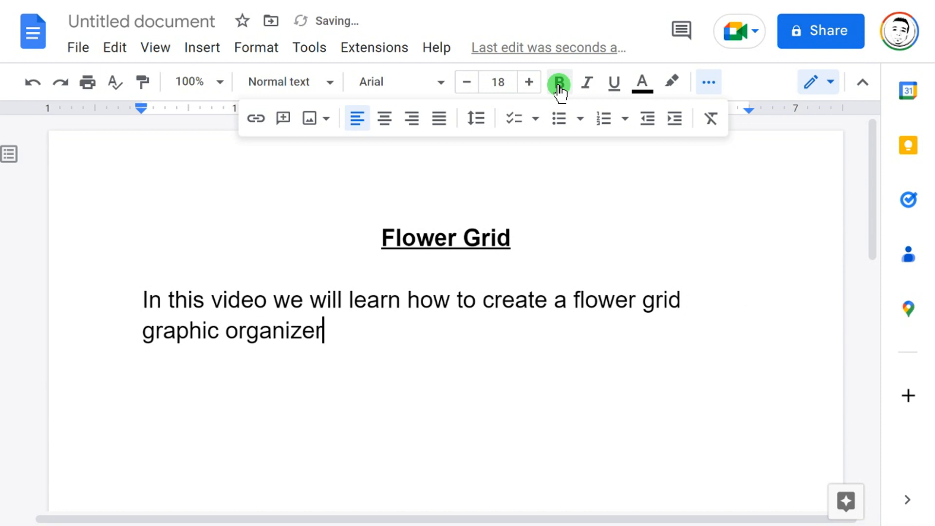
Step: Reduce the font size of the introductory sentence to 14
left_click(350, 338)
left_click_drag(363, 339, 151, 246)
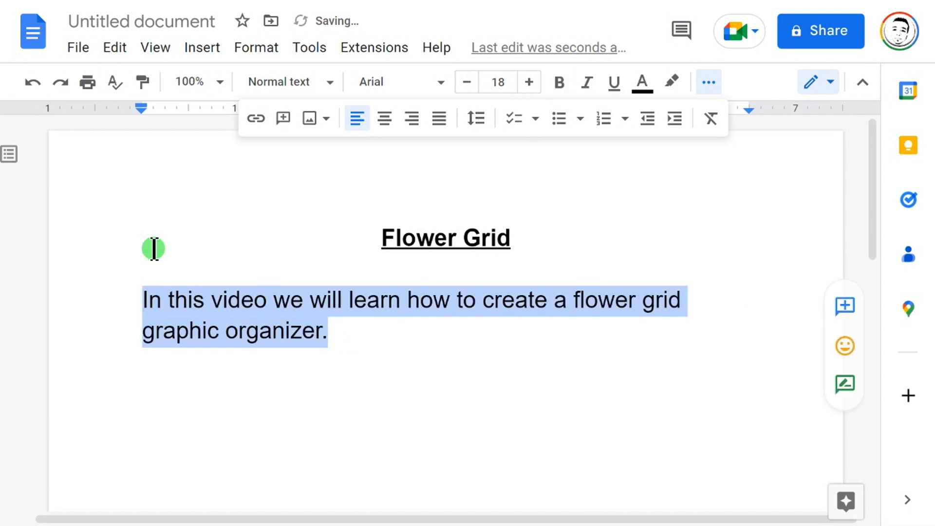
left_click(470, 83)
left_click(470, 82)
left_click(470, 83)
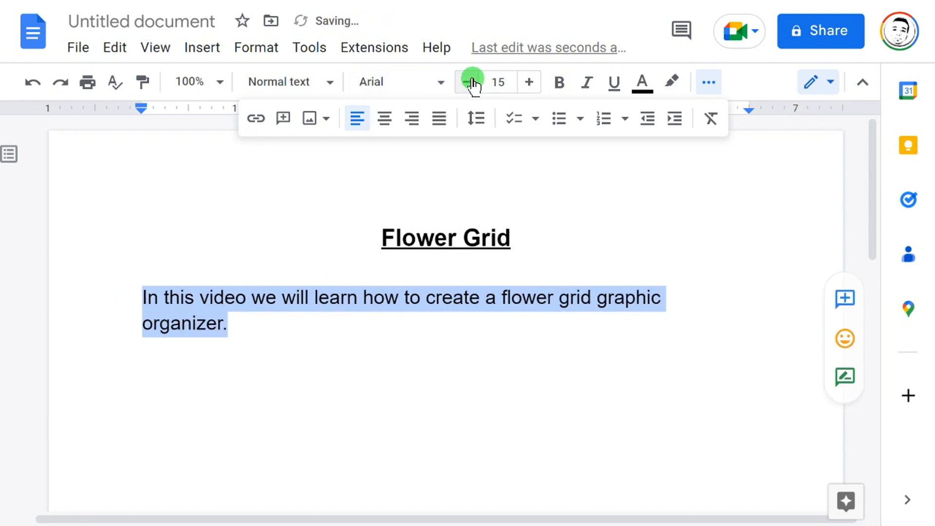
left_click(471, 82)
left_click(724, 297)
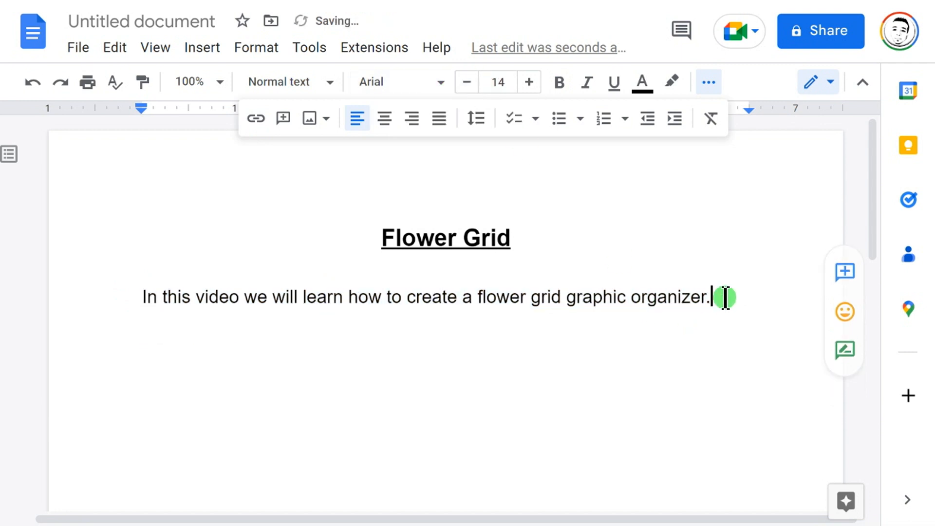
Step: Add an empty line below the introductory sentence and start a new drawing there
key("Return")
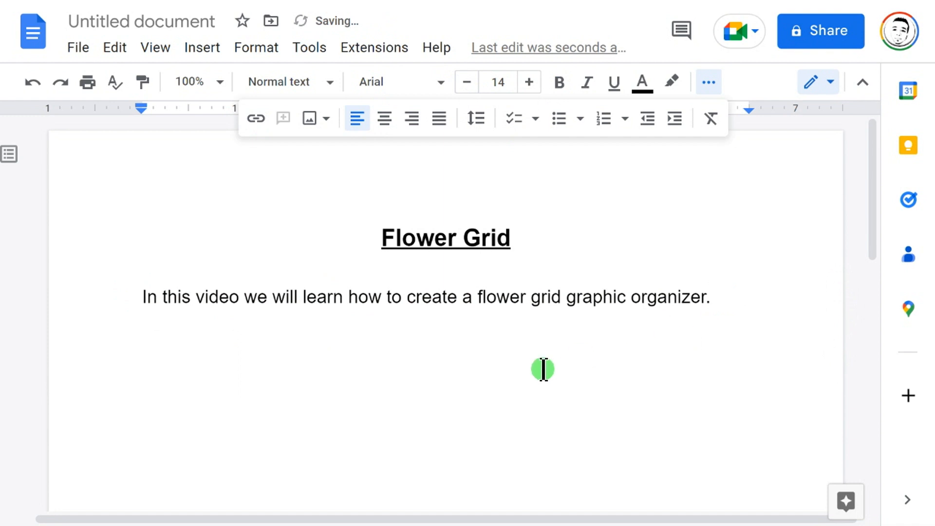
scroll(543, 369, "down", 3)
scroll(543, 369, "up", 3)
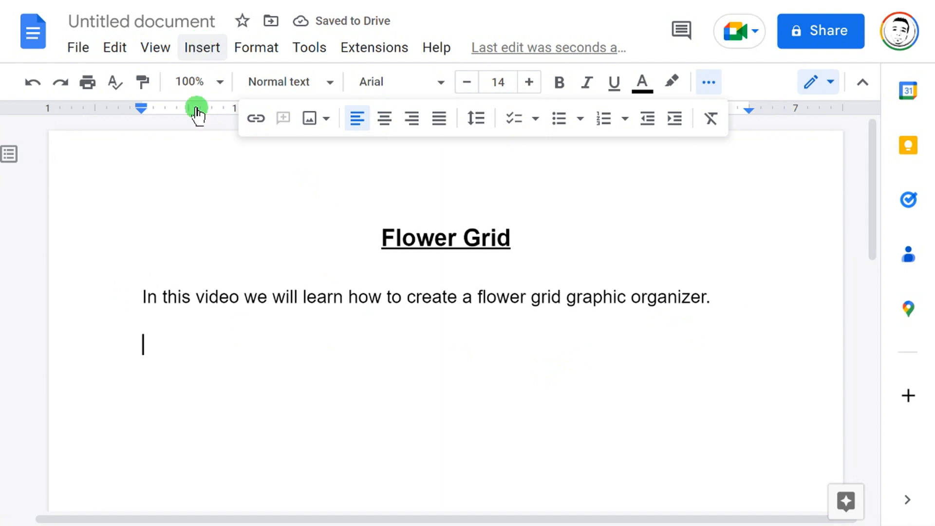
left_click(194, 48)
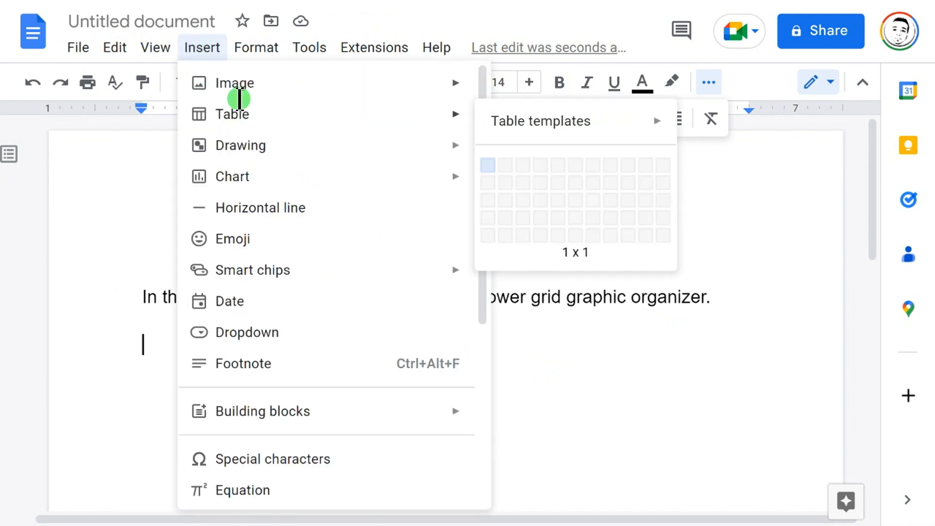
left_click(209, 48)
left_click(216, 51)
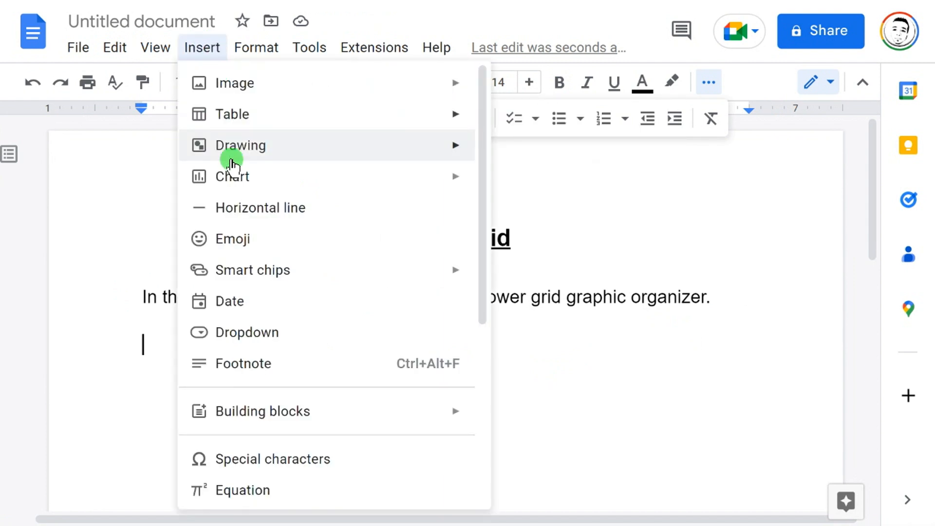
mouse_move(465, 156)
left_click(514, 157)
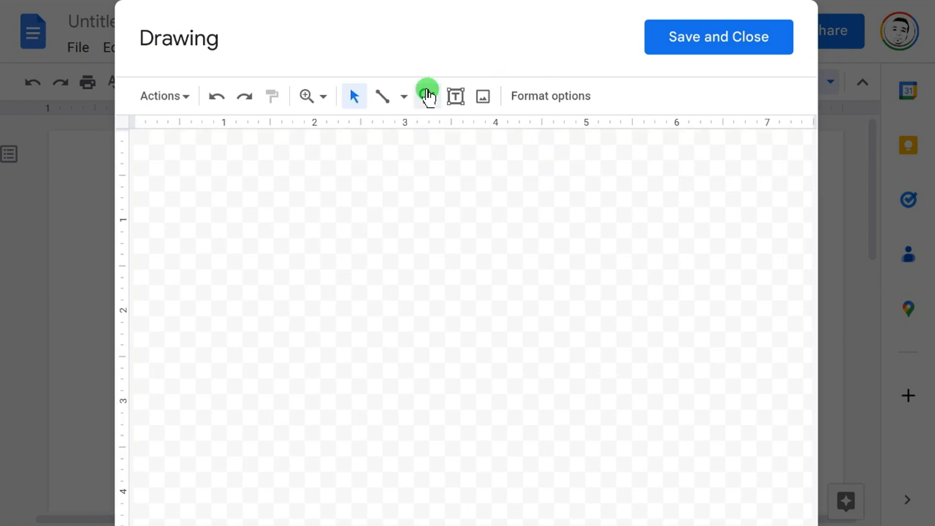
Step: Draw a large rectangle about 5.7 by 3.8 inches in the middle of the drawing canvas
left_click(427, 96)
mouse_move(455, 143)
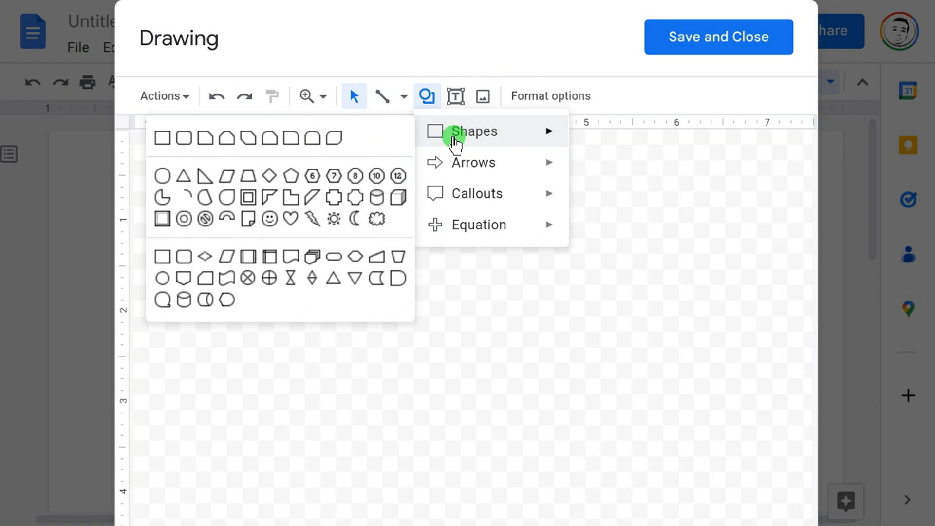
left_click(164, 135)
left_click_drag(212, 156, 727, 497)
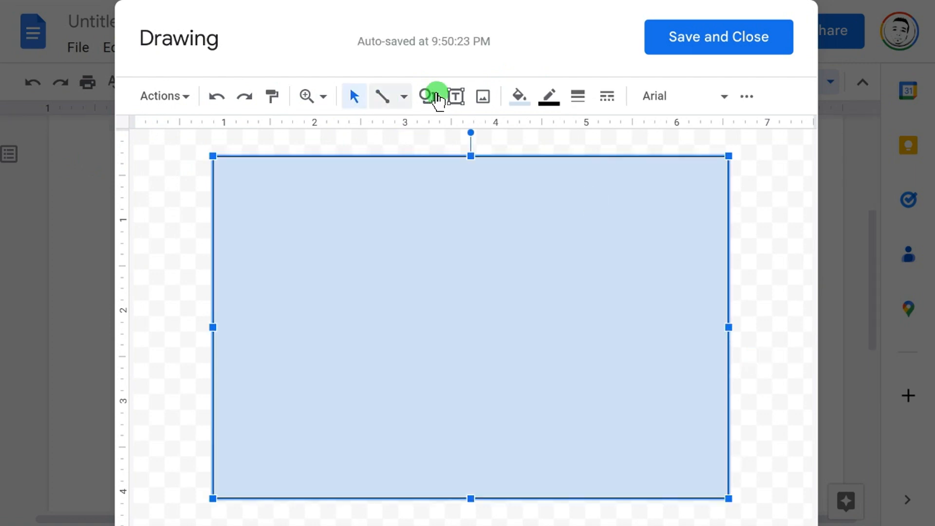
Step: Give the rectangle a white fill and a 4px border
left_click(521, 97)
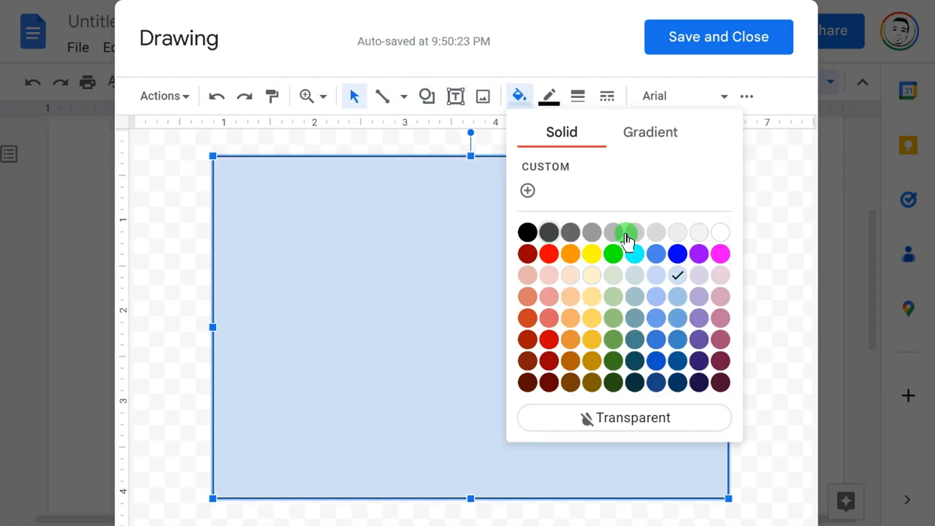
left_click(720, 231)
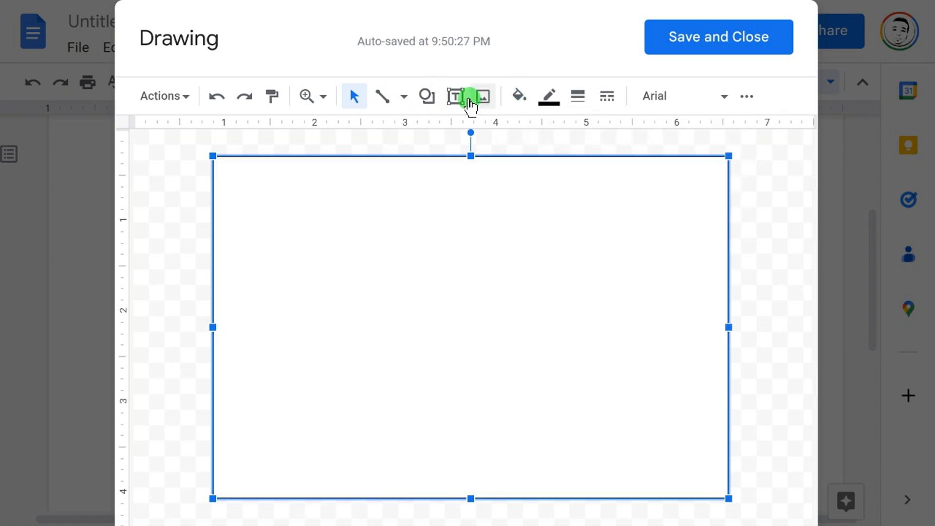
left_click(550, 99)
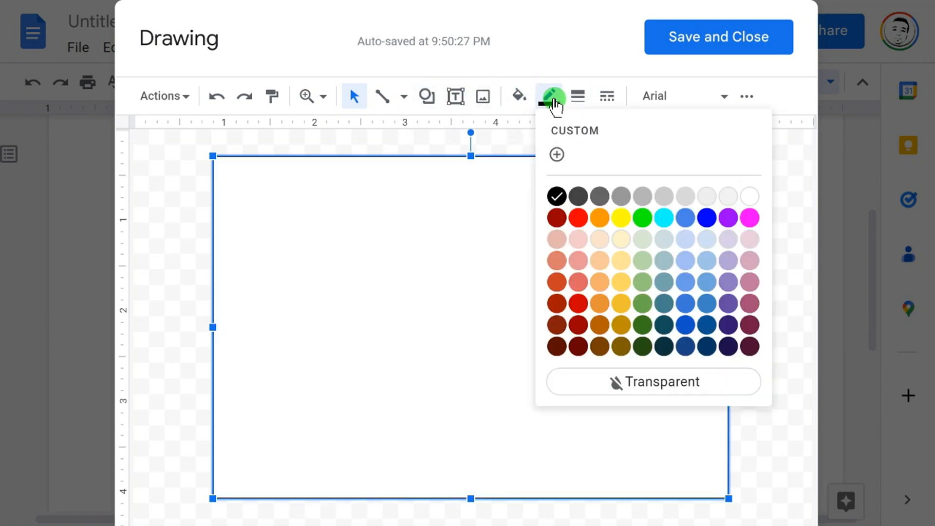
left_click(582, 100)
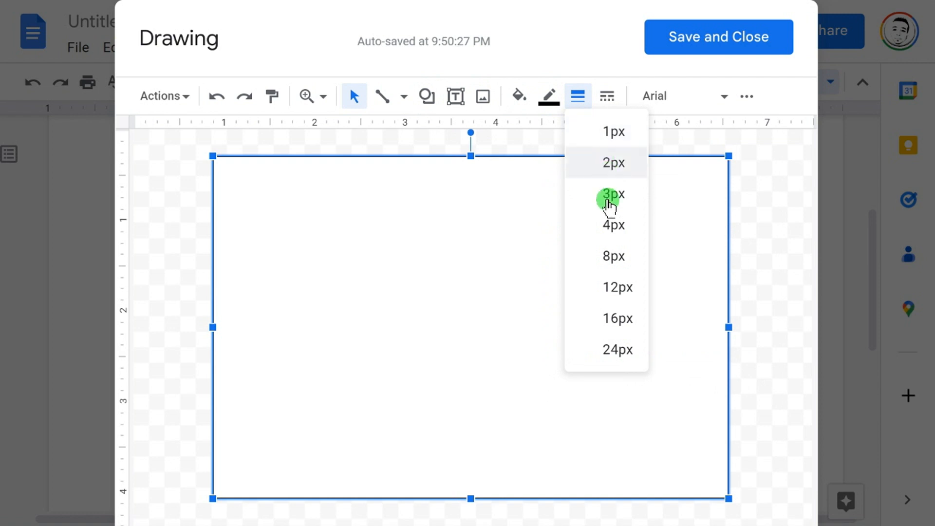
left_click(611, 225)
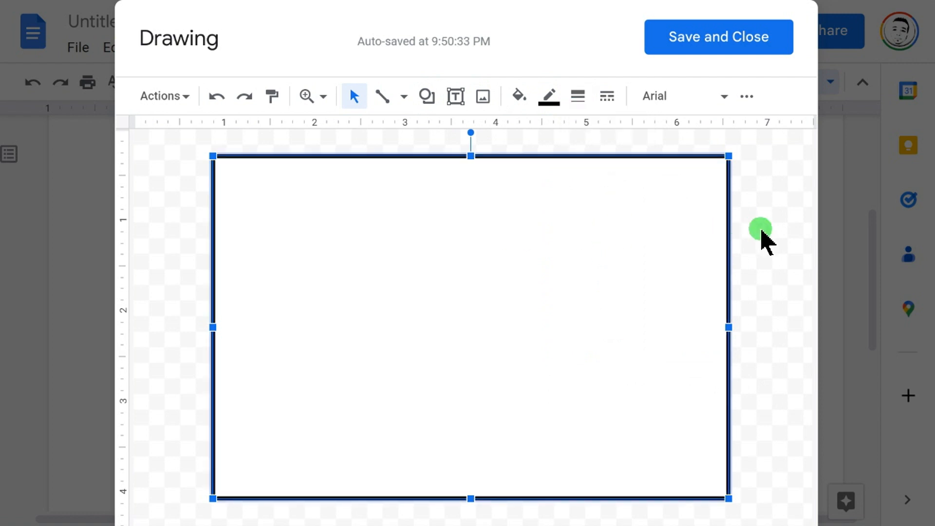
left_click(542, 140)
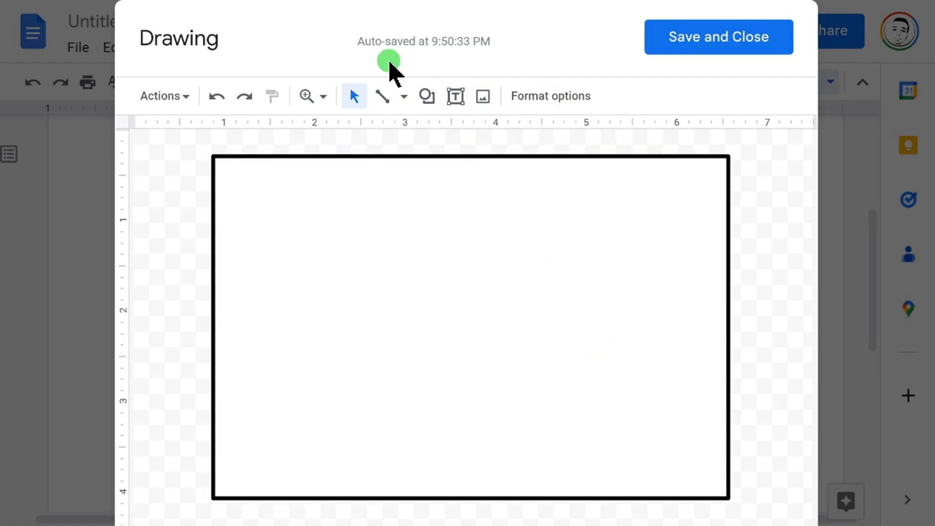
Step: Draw a vertical line from the midpoint of the rectangle's top edge to its bottom midpoint, with a 4px weight
left_click(427, 96)
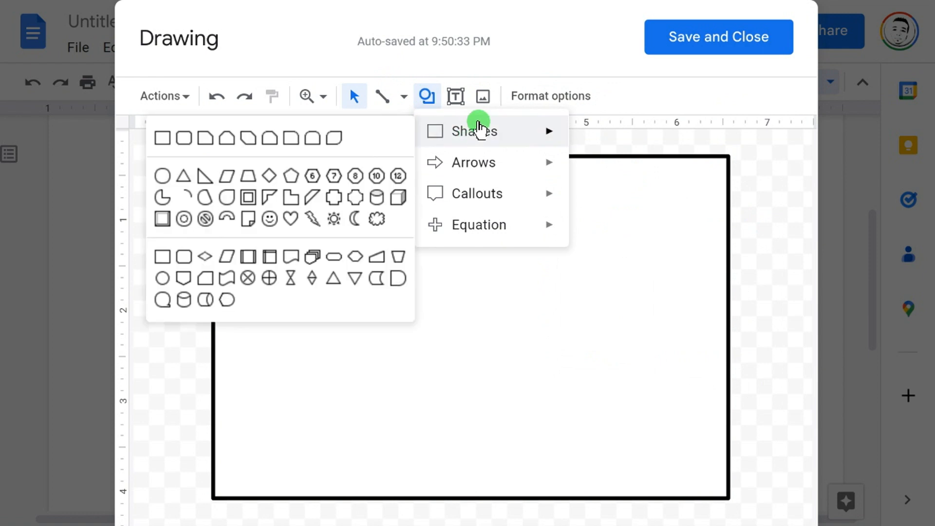
left_click(383, 103)
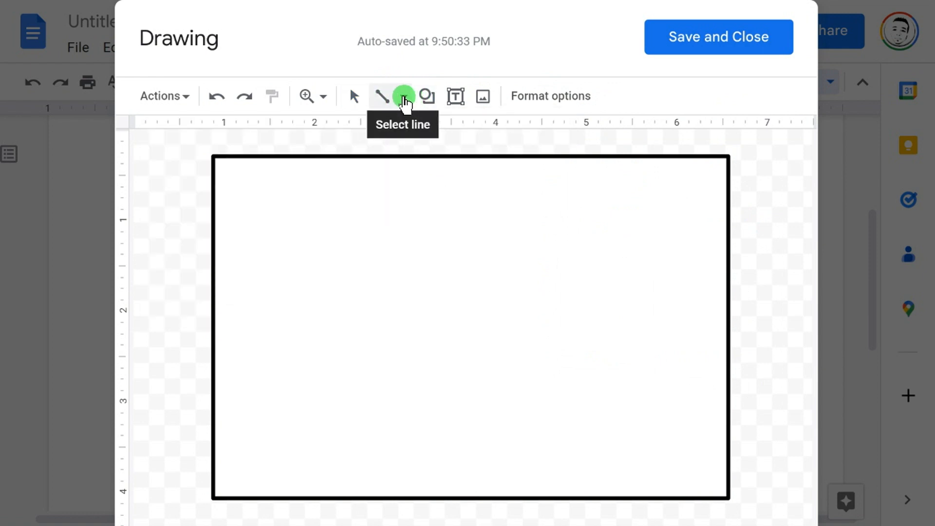
left_click(405, 97)
left_click(410, 132)
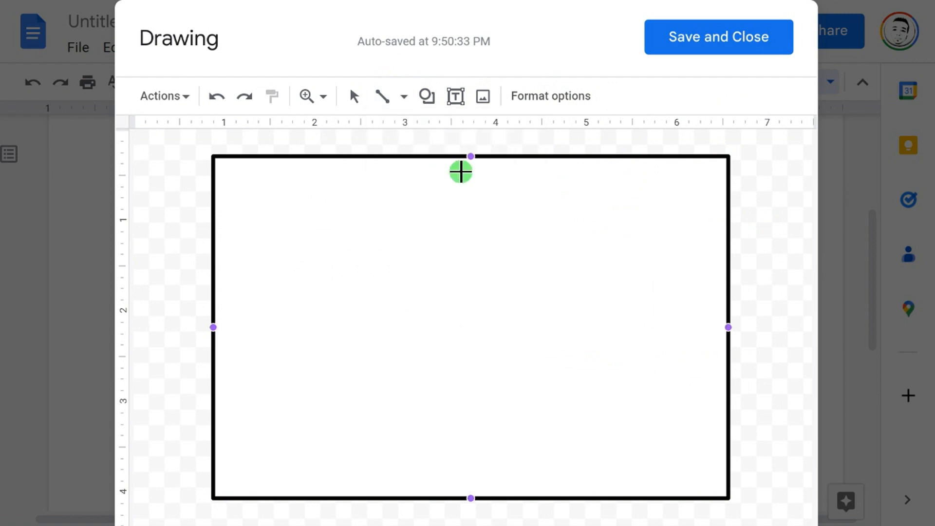
mouse_move(471, 157)
left_mouse_down()
mouse_move(447, 357)
mouse_move(482, 454)
mouse_move(473, 496)
left_mouse_up()
left_click(549, 98)
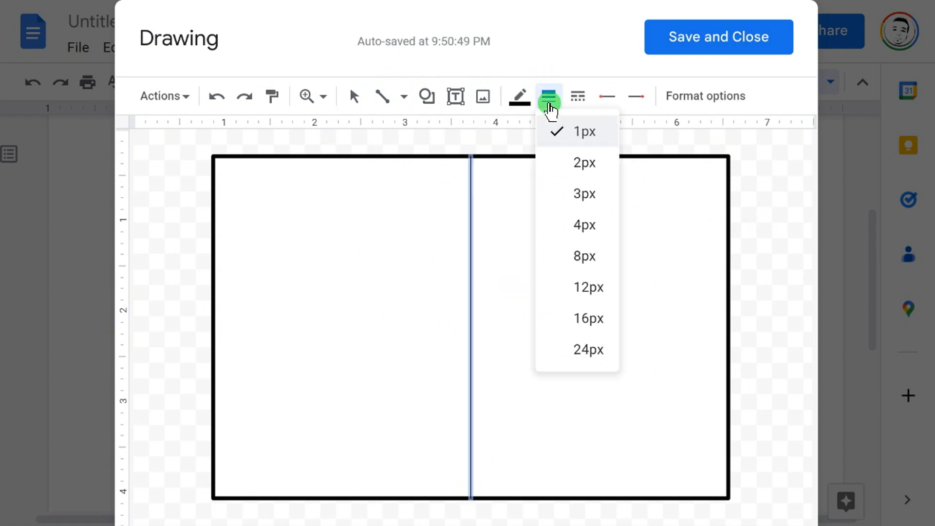
left_click(585, 224)
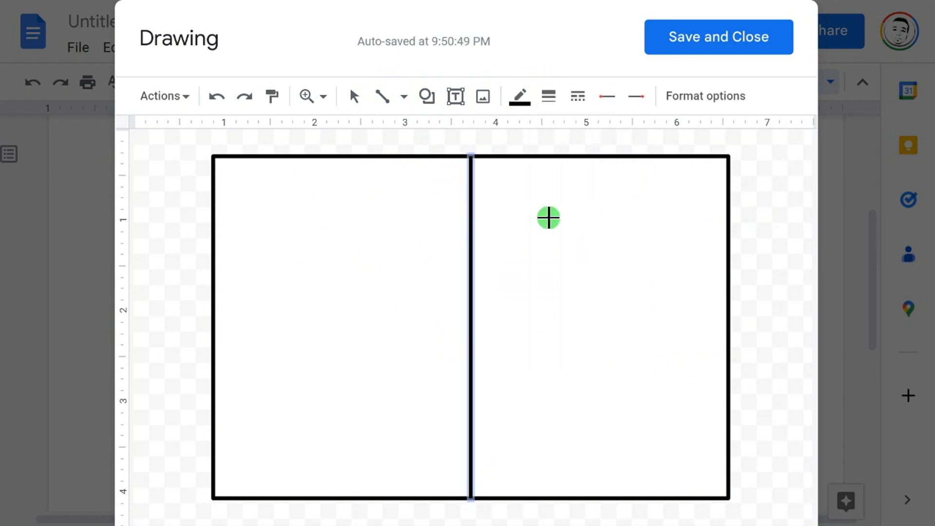
Step: Draw a horizontal line between the midpoints of the rectangle's left and right edges and thicken it to match the vertical line
left_click_drag(213, 327, 728, 327)
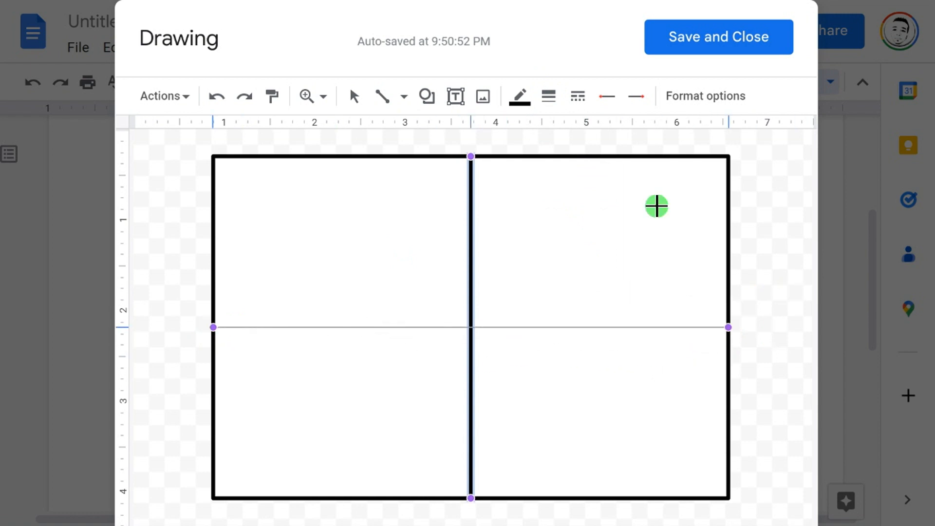
left_click(550, 95)
left_click(550, 95)
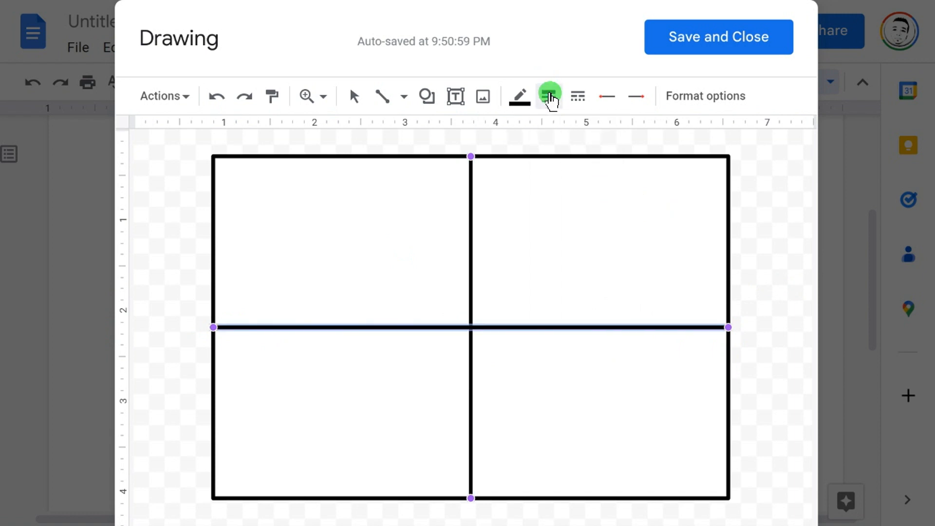
Step: Draw a smaller rectangle about 2.3 by 1.4 inches centred over the crossing of the two dividing lines
left_click(426, 99)
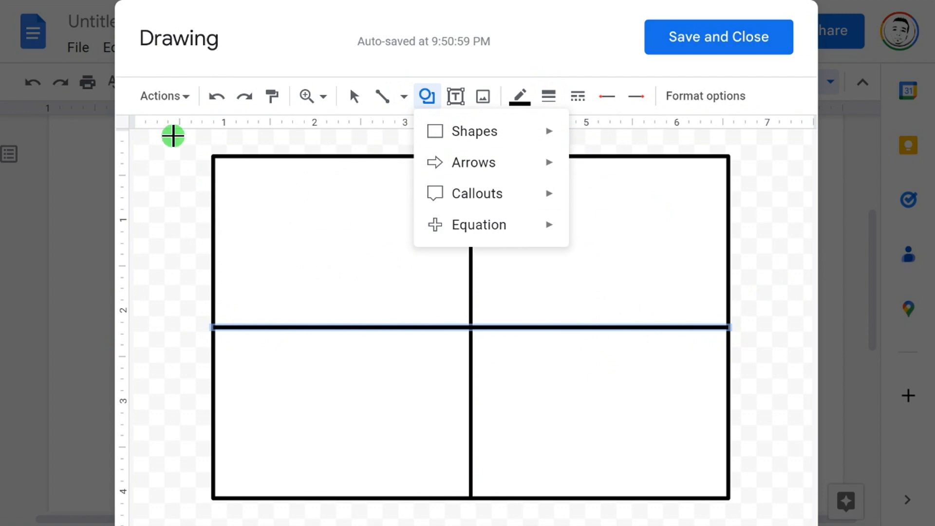
mouse_move(463, 130)
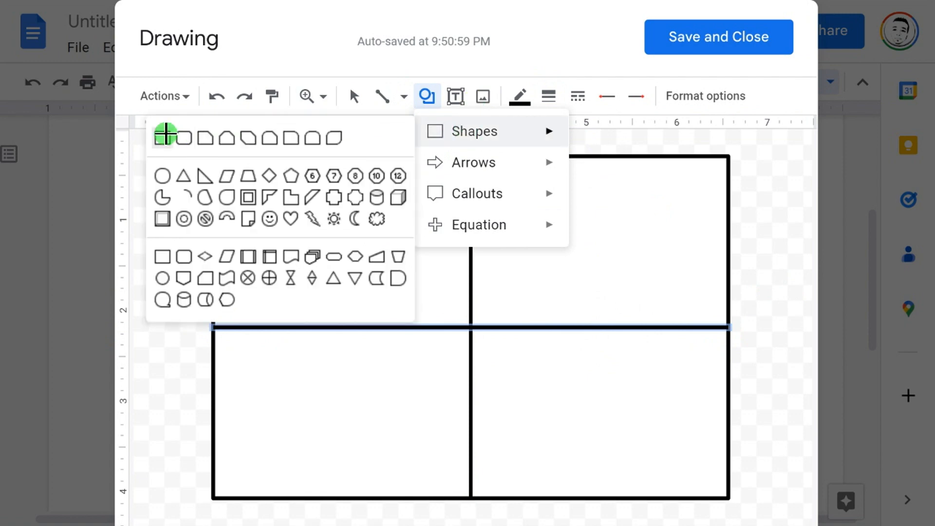
left_click(162, 138)
left_click_drag(364, 262, 573, 387)
Step: Give the small centre rectangle a white fill and a 4px border
left_click(517, 97)
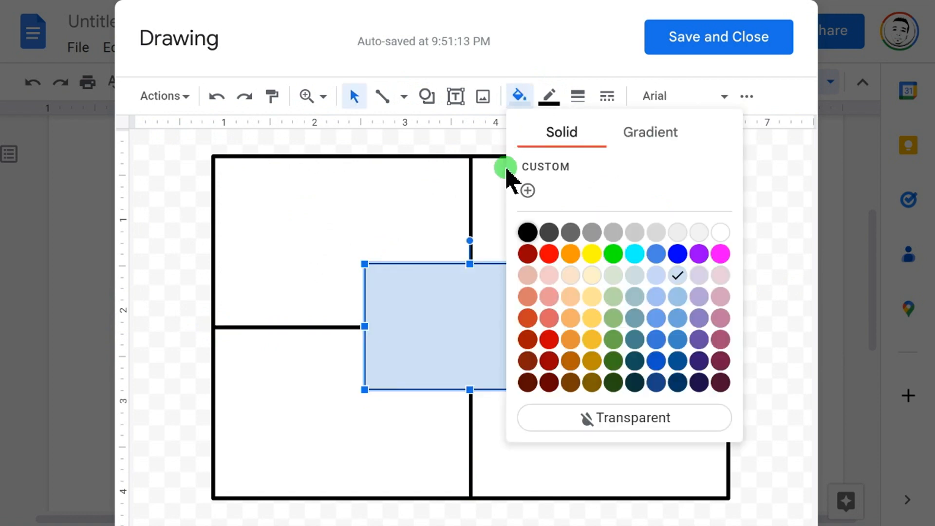
left_click(719, 232)
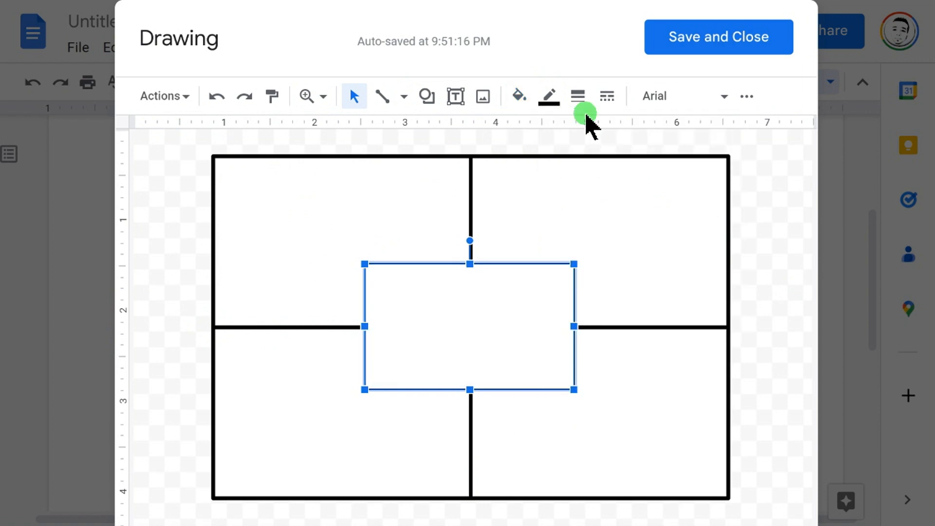
left_click(578, 97)
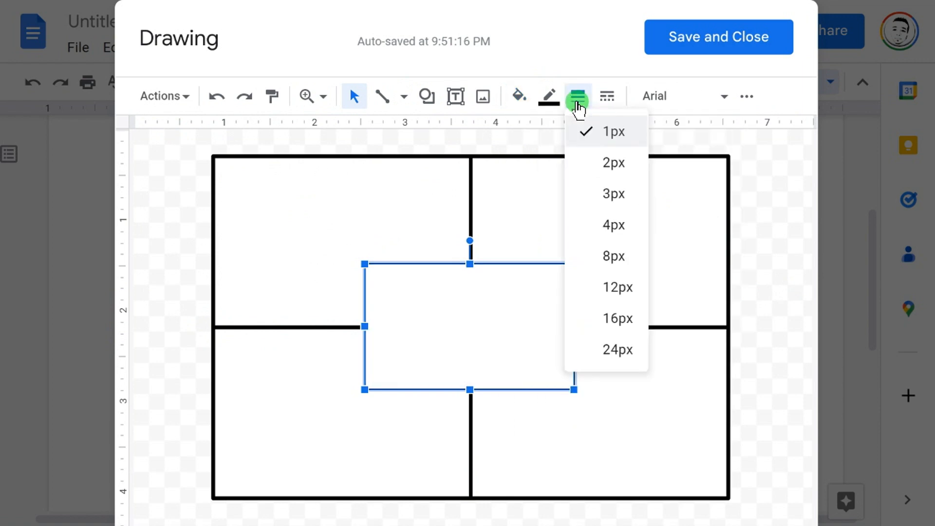
left_click(609, 225)
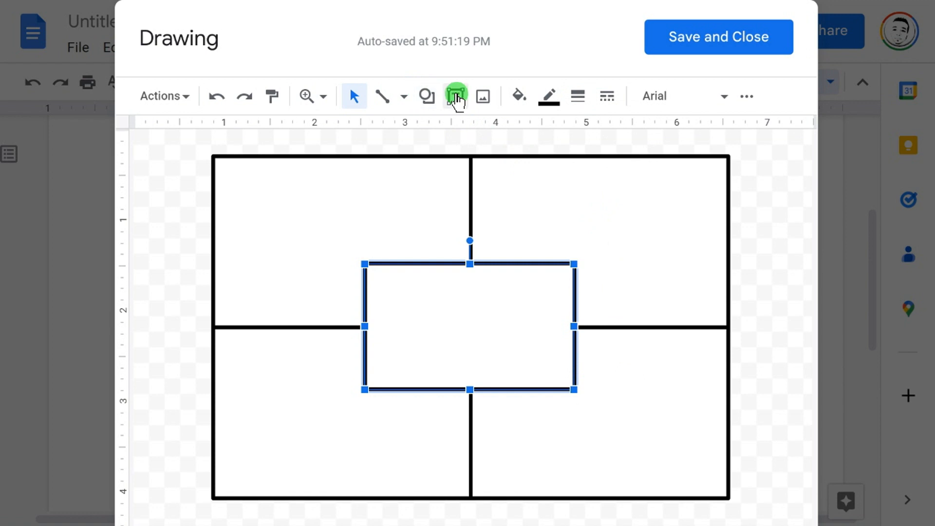
Step: Place a text box about 1.8 inches wide inside the centre rectangle and set its text alignment to centre
left_click(456, 98)
left_click_drag(388, 291, 548, 372)
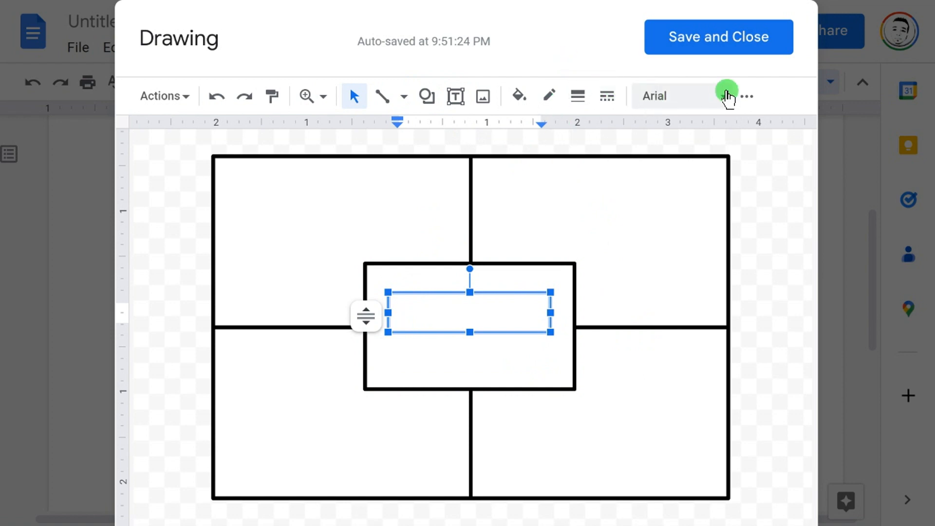
left_click(745, 97)
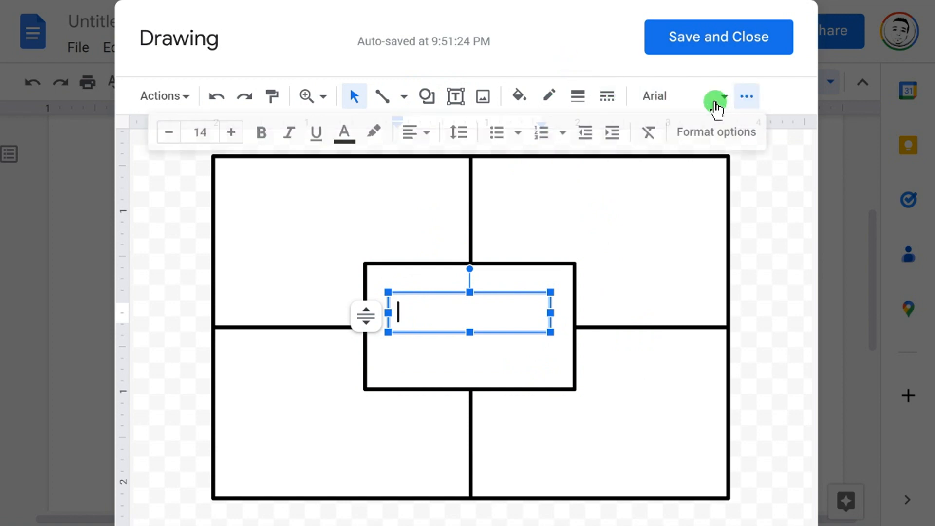
left_click(418, 134)
left_click(440, 163)
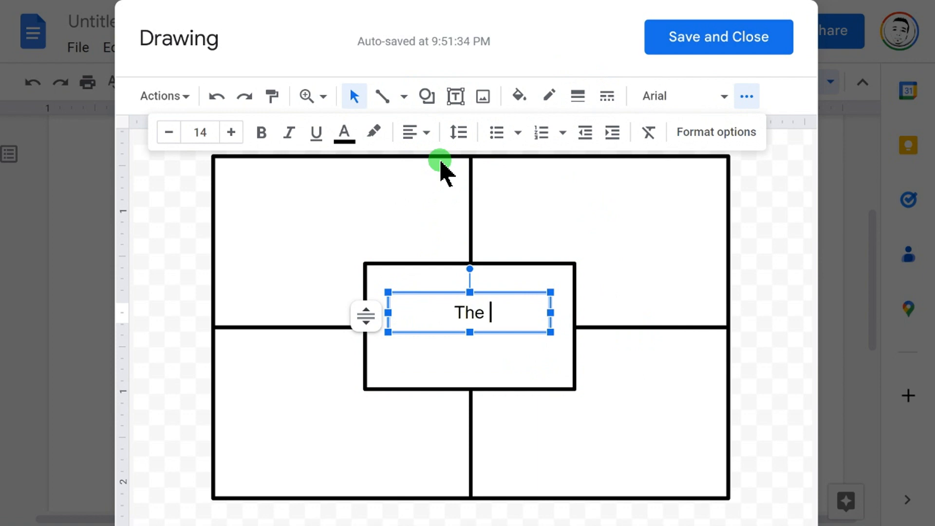
Step: Enter the centre title on two lines, "The" and "Four Seasons"
type("The")
key("Return")
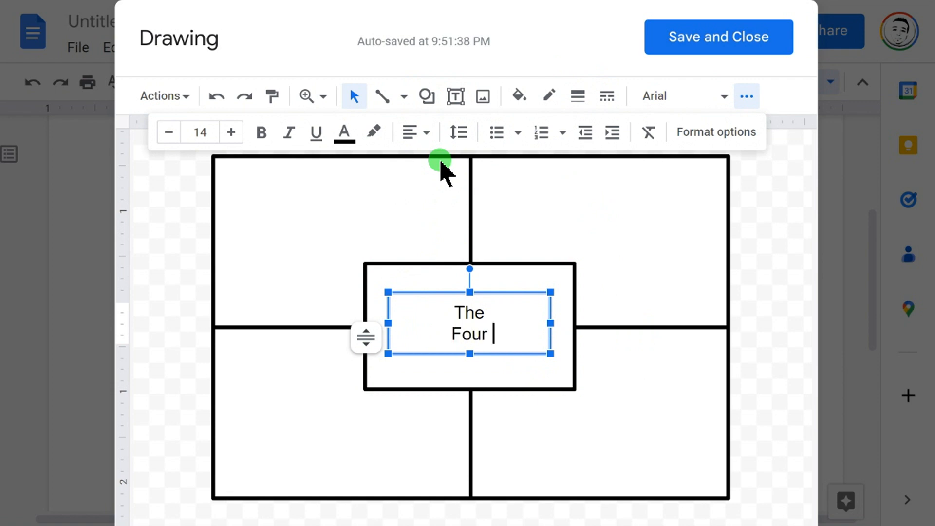
type("Four Sesons")
key("BackSpace")
key("BackSpace")
key("BackSpace")
key("BackSpace")
key("BackSpace")
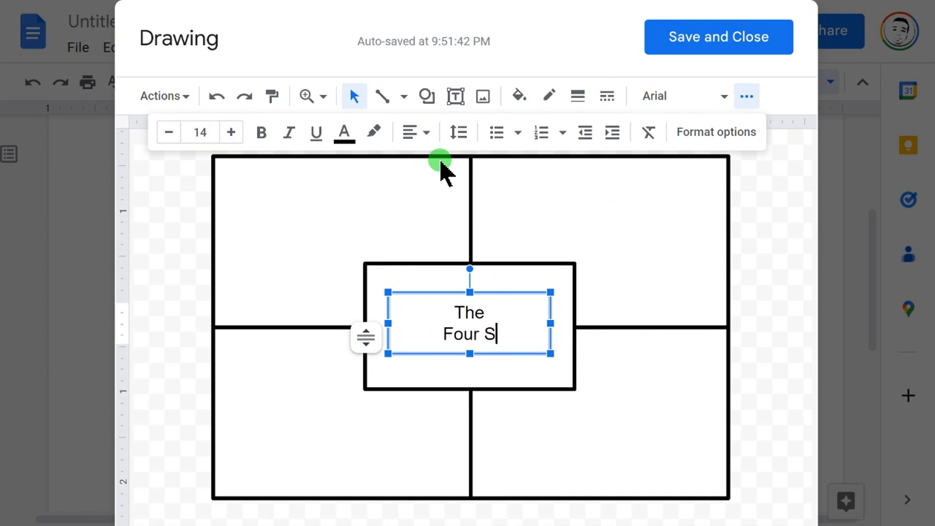
type("easons")
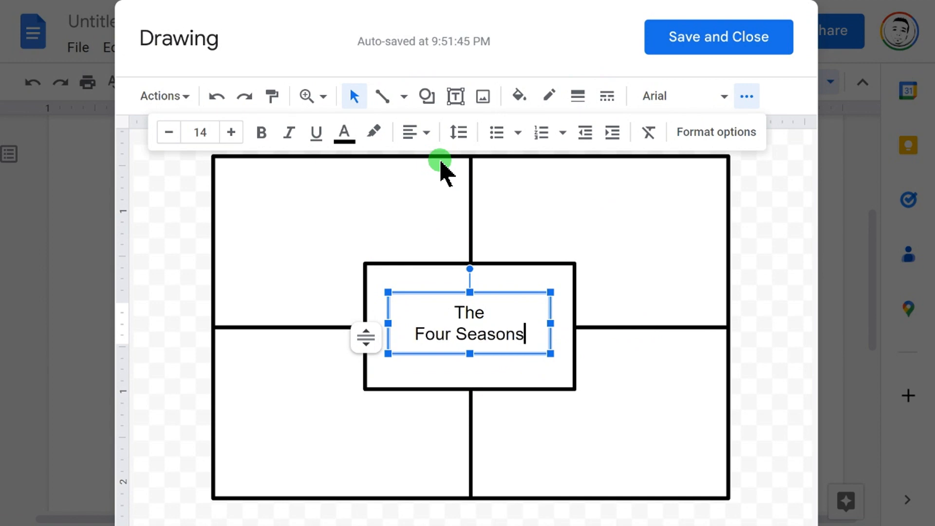
Step: Make the whole centre title bold and set its font size to 21
key("ctrl+a")
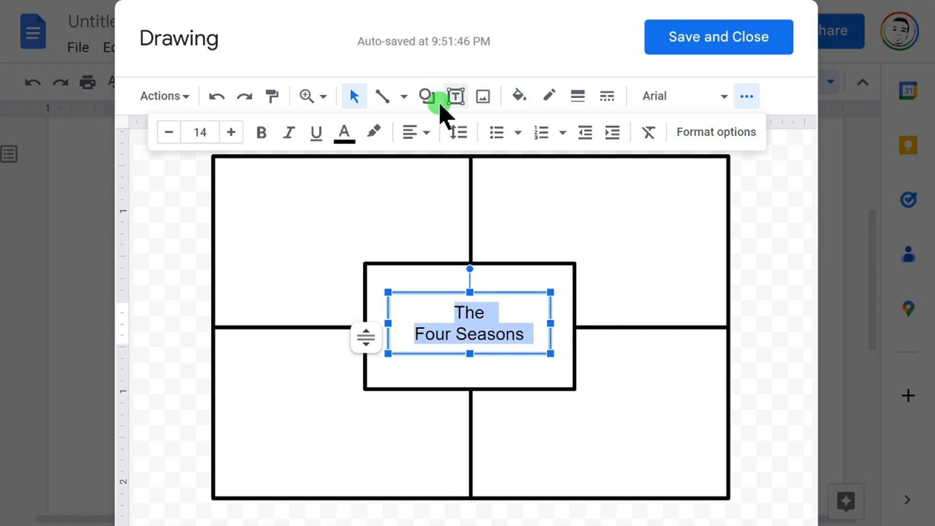
left_click(259, 133)
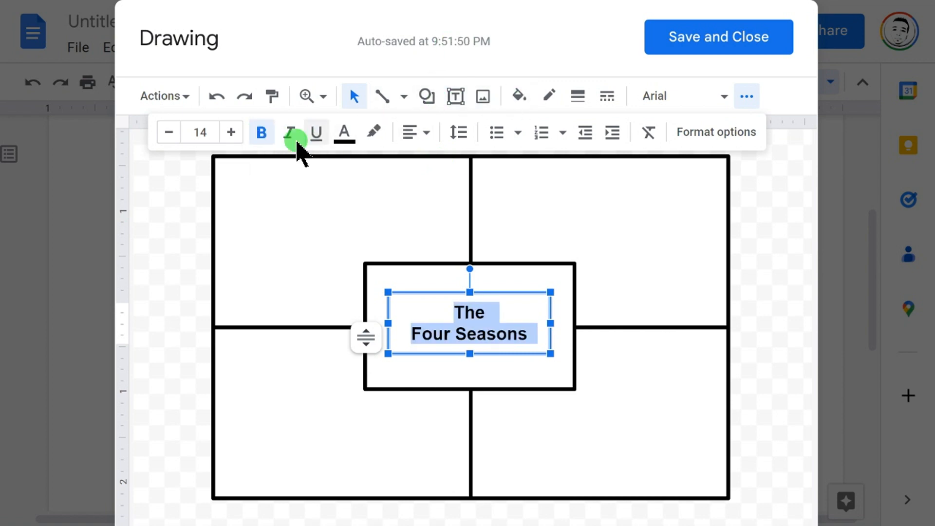
left_click(231, 131)
left_click(233, 131)
left_click(232, 132)
left_click(233, 132)
left_click(233, 131)
left_click(233, 132)
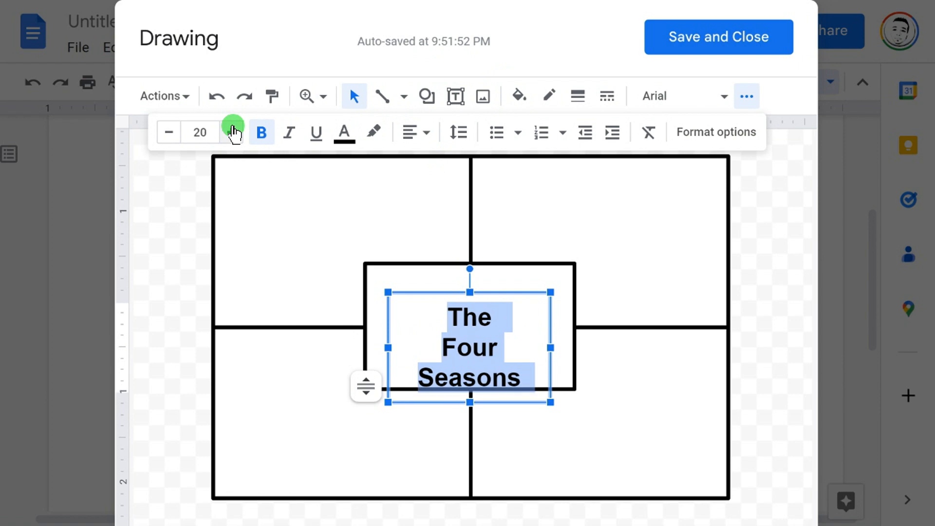
left_click(233, 131)
Step: Widen the title's text box to about 2.3 inches so "Four Seasons" fits one line, and centre it within the middle rectangle
left_click_drag(554, 350, 598, 354)
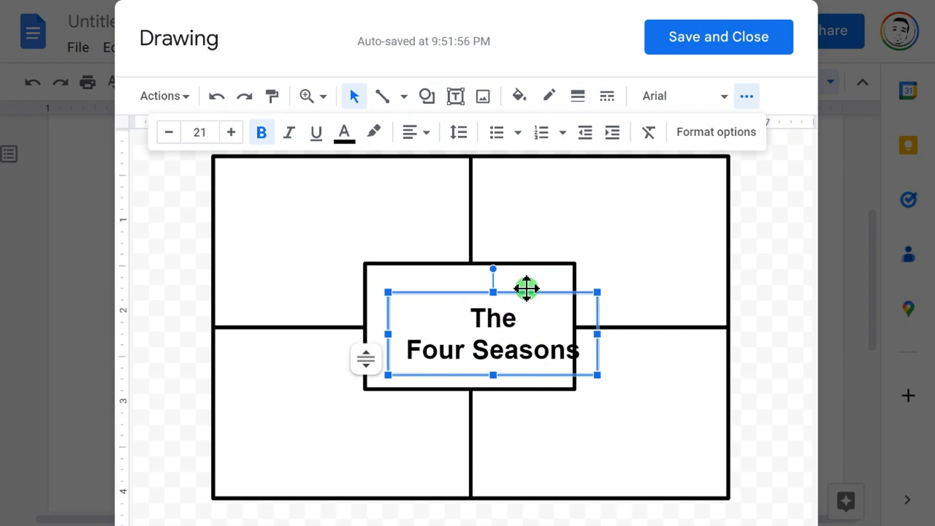
left_click_drag(527, 290, 573, 286)
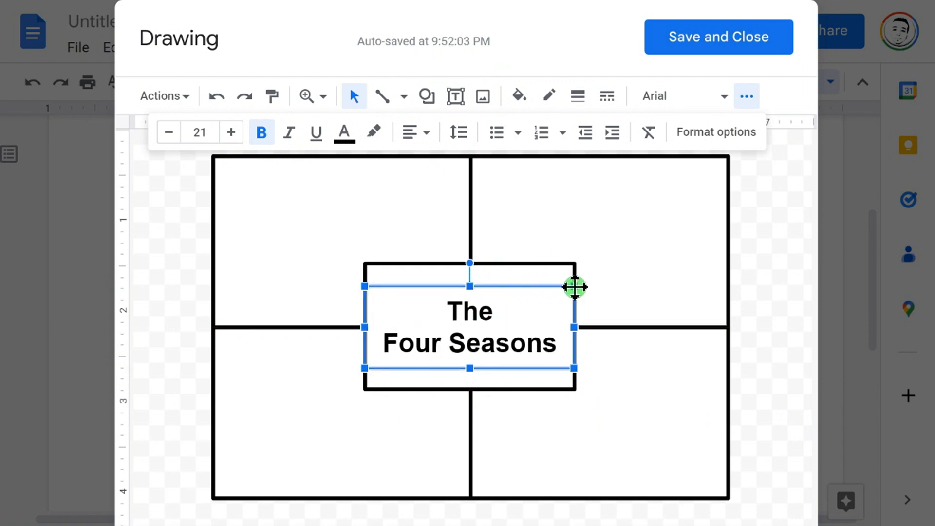
left_click(624, 263)
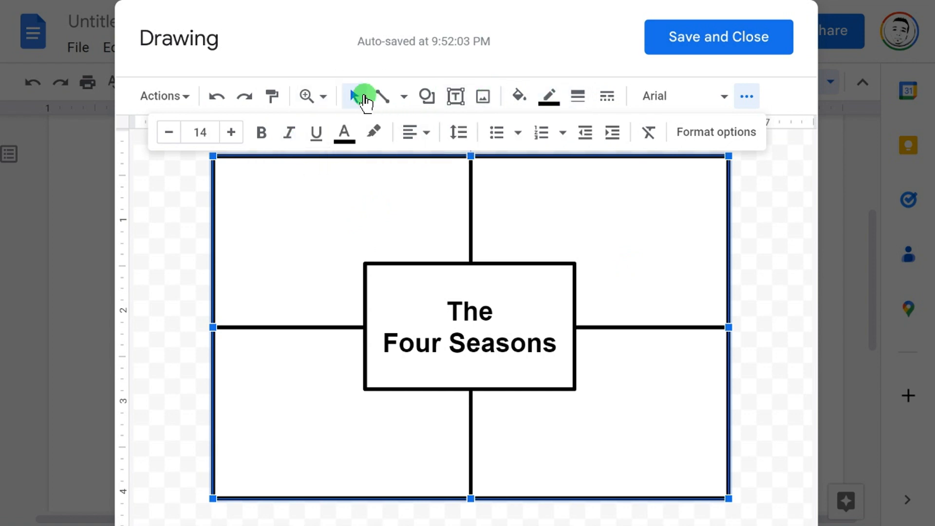
Step: Add a text box about 1.4 inches wide near the top of the upper-left quadrant, reading "FALL" with centred text
left_click(455, 96)
left_click_drag(289, 172, 418, 189)
left_click_drag(412, 202, 413, 203)
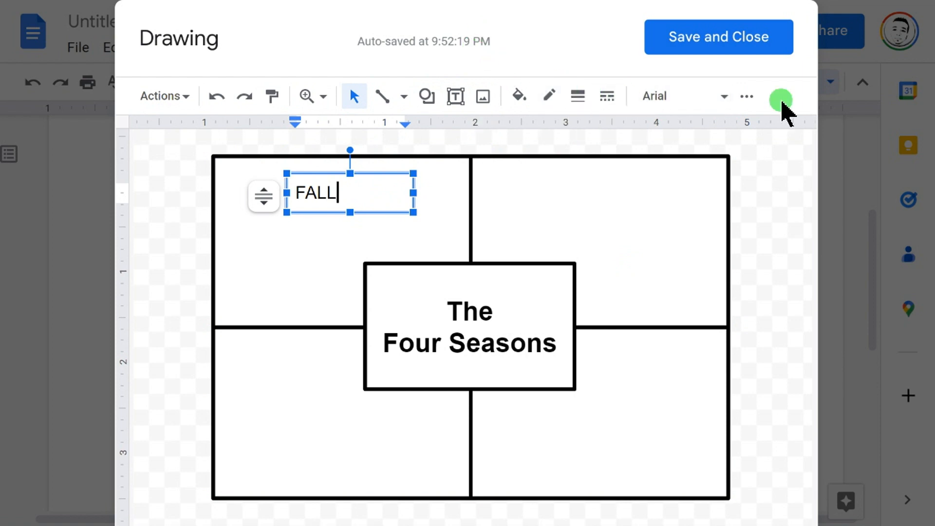
left_click(746, 96)
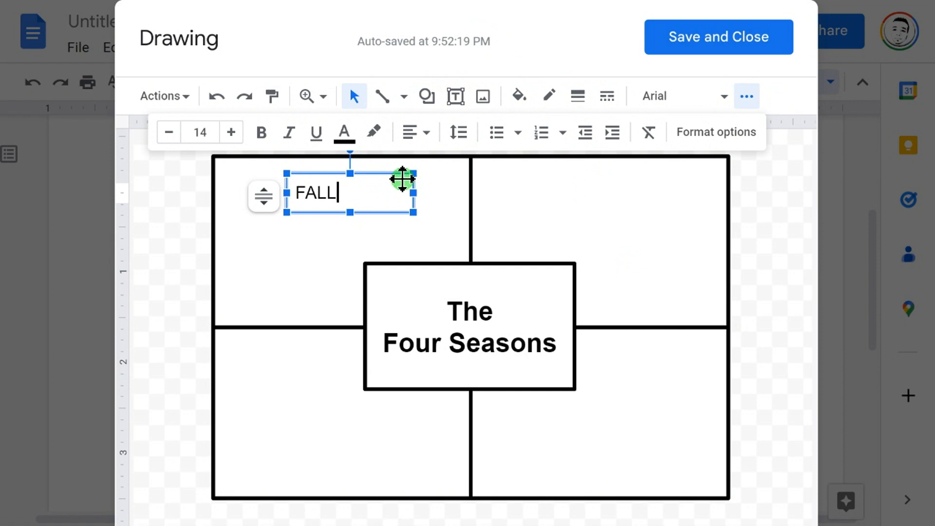
left_click(415, 133)
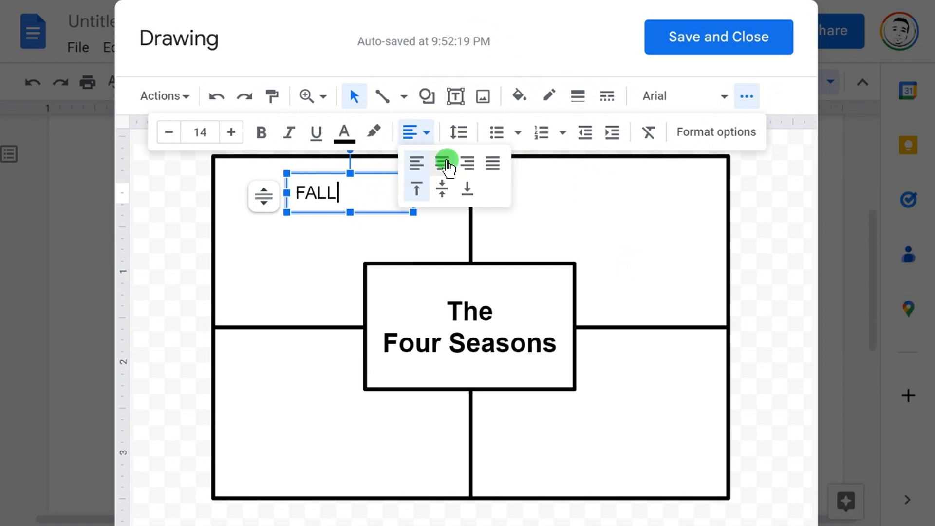